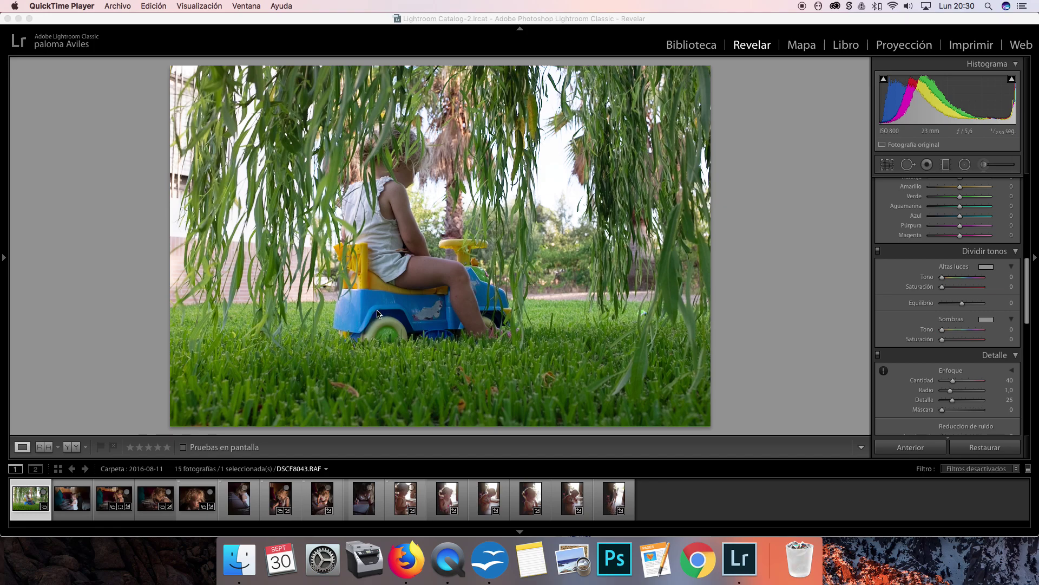
- Bring Lightroom forward, collapse and re-expand the Basic panel, and scroll down to HSL / Color
left_click(1030, 282)
left_click_drag(1030, 282, 1032, 180)
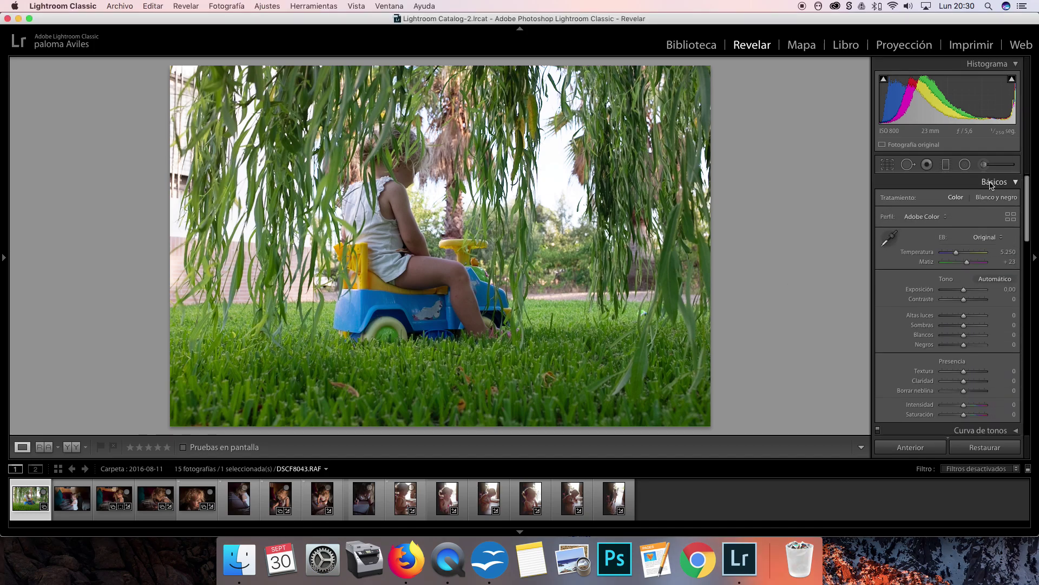
left_click(1015, 181)
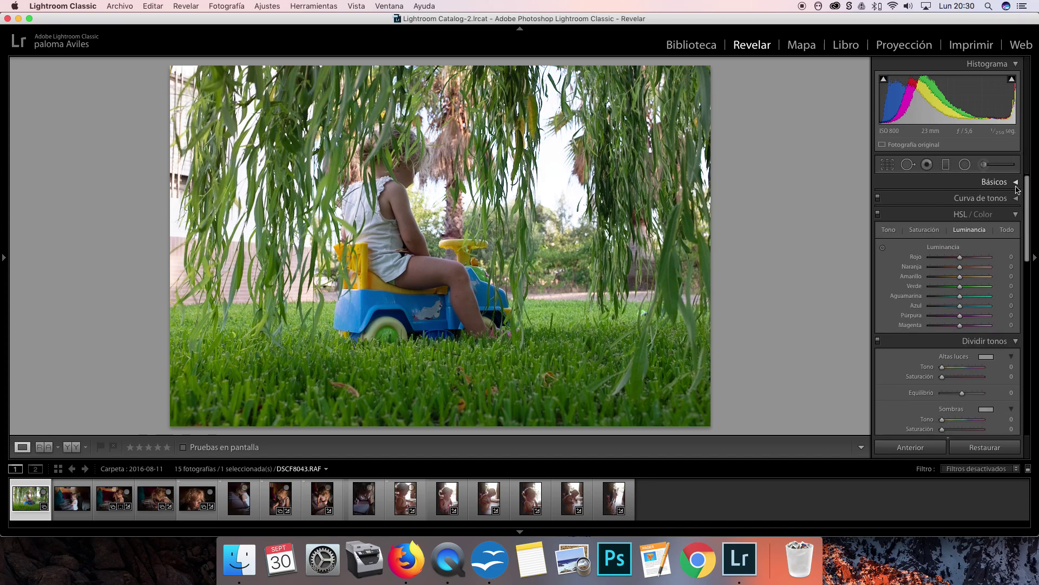
left_click(1014, 180)
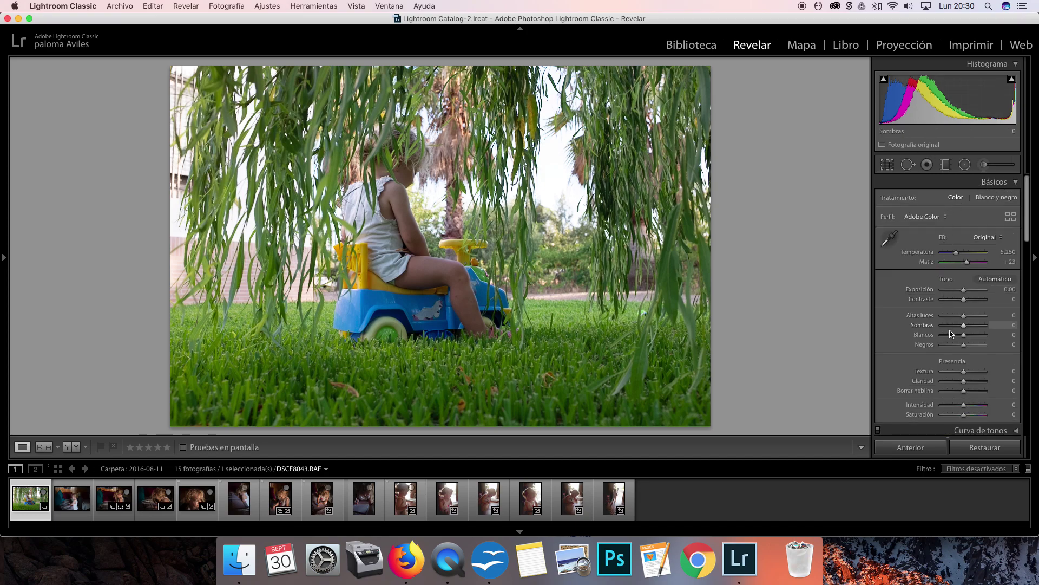
left_click(1028, 226)
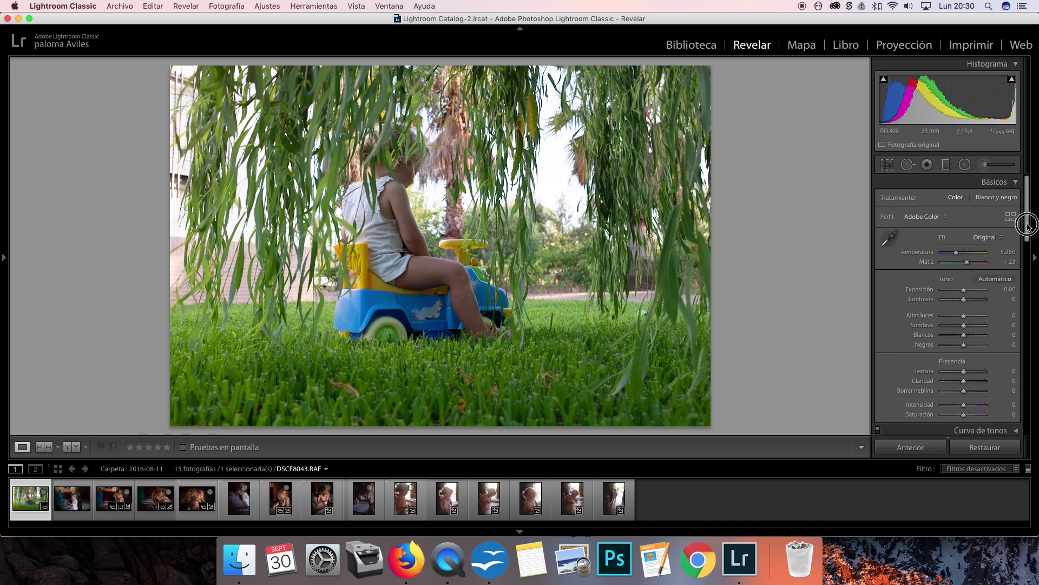
mouse_move(1028, 227)
left_mouse_down()
mouse_move(1026, 272)
mouse_move(973, 262)
left_mouse_up()
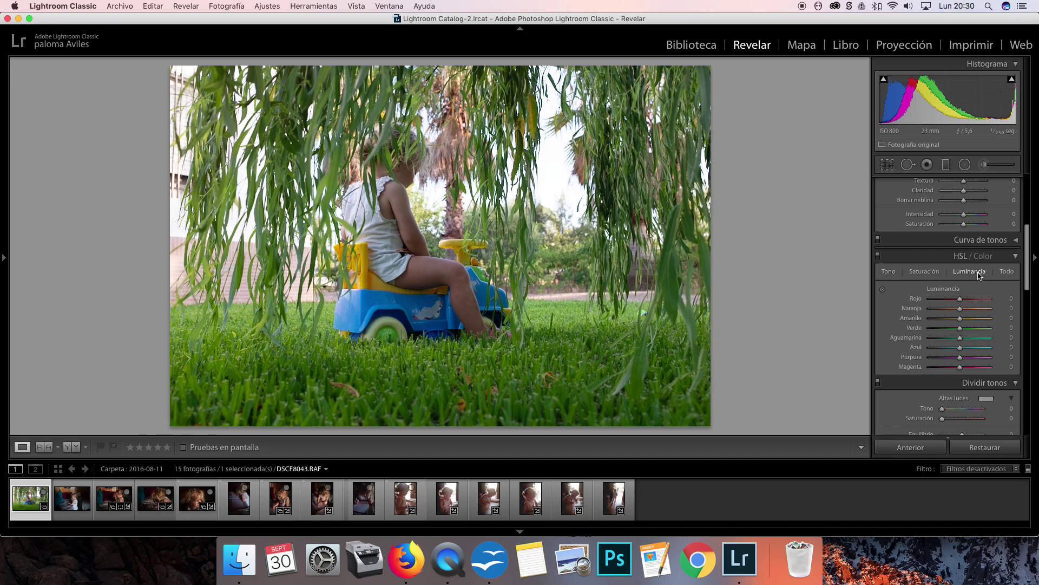
- Lower HSL saturation for Green to -37 and Yellow to -48
left_click_drag(1027, 266, 1027, 272)
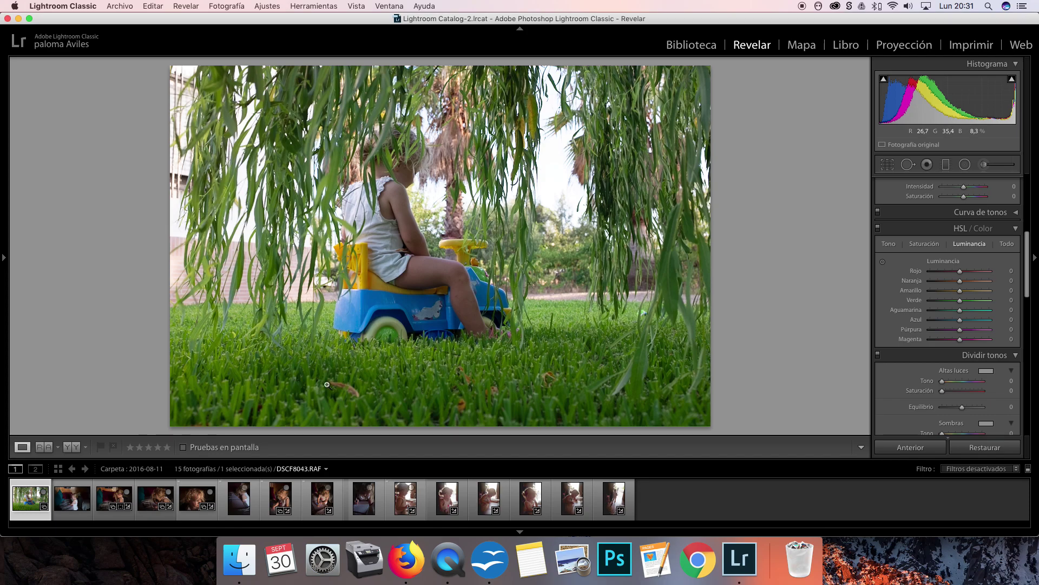
left_click(923, 244)
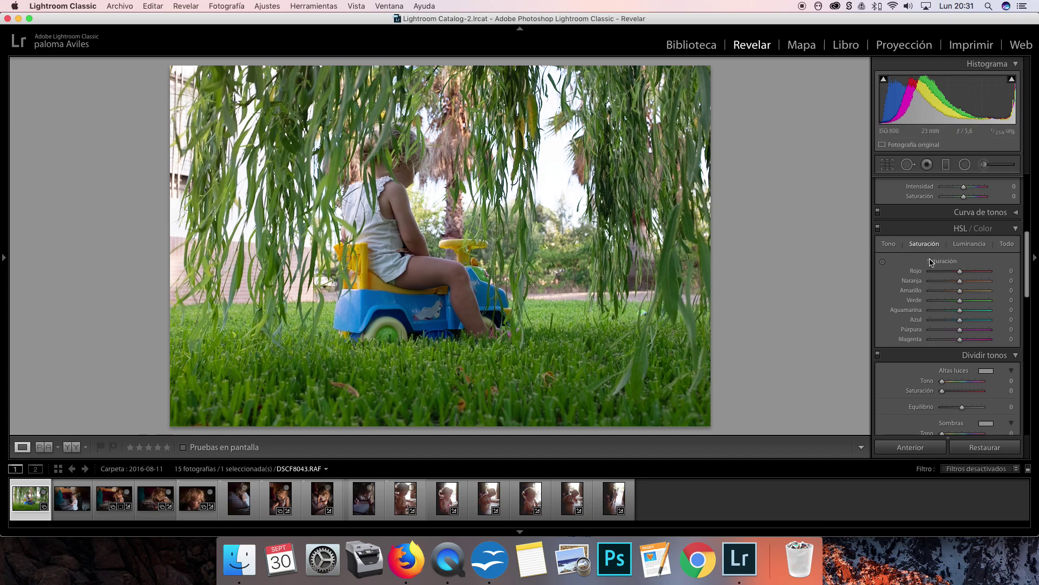
mouse_move(960, 304)
left_mouse_down()
mouse_move(926, 311)
mouse_move(947, 307)
left_mouse_up()
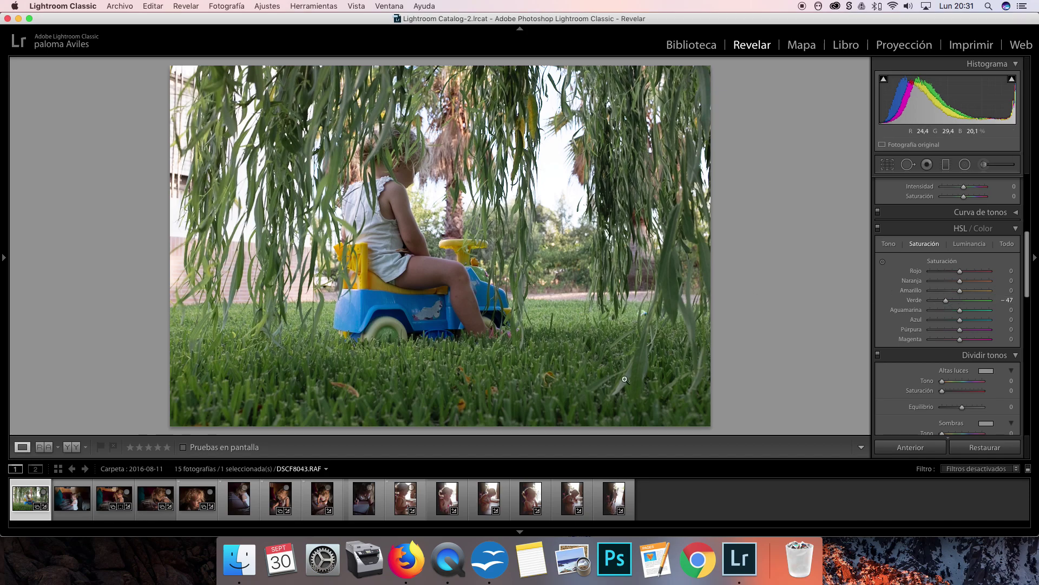
mouse_move(960, 294)
left_mouse_down()
mouse_move(998, 296)
mouse_move(950, 299)
left_mouse_up()
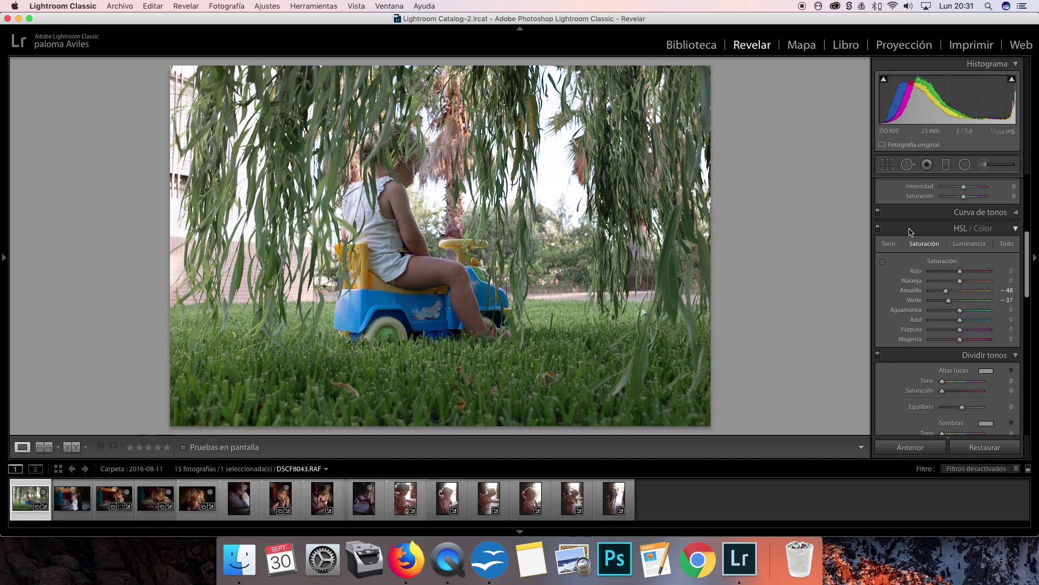
- Darken Green luminance to -38 and desaturate Blue to -51
left_click(969, 245)
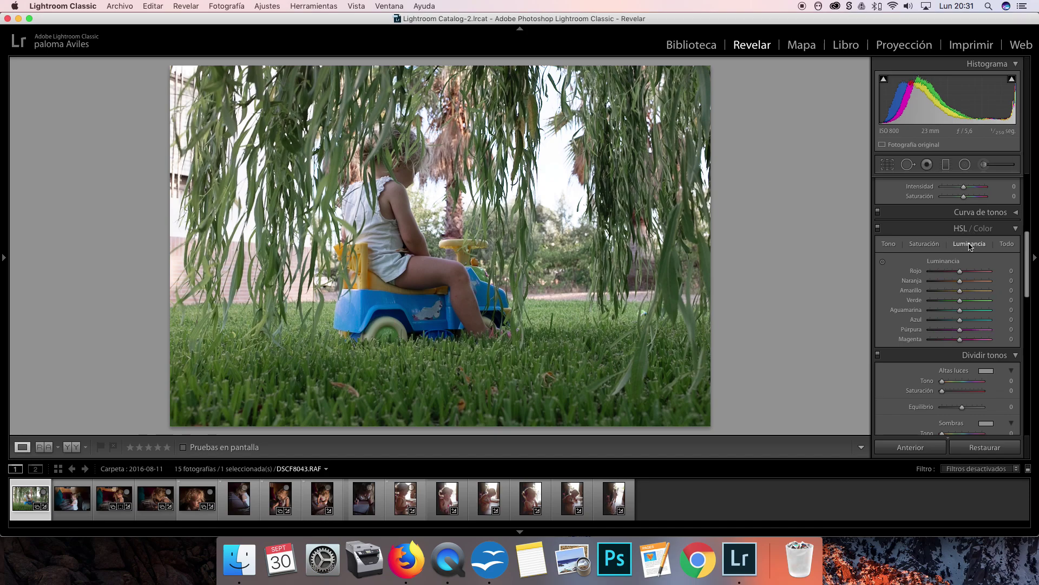
mouse_move(960, 301)
left_mouse_down()
mouse_move(941, 301)
mouse_move(971, 308)
mouse_move(951, 313)
left_mouse_up()
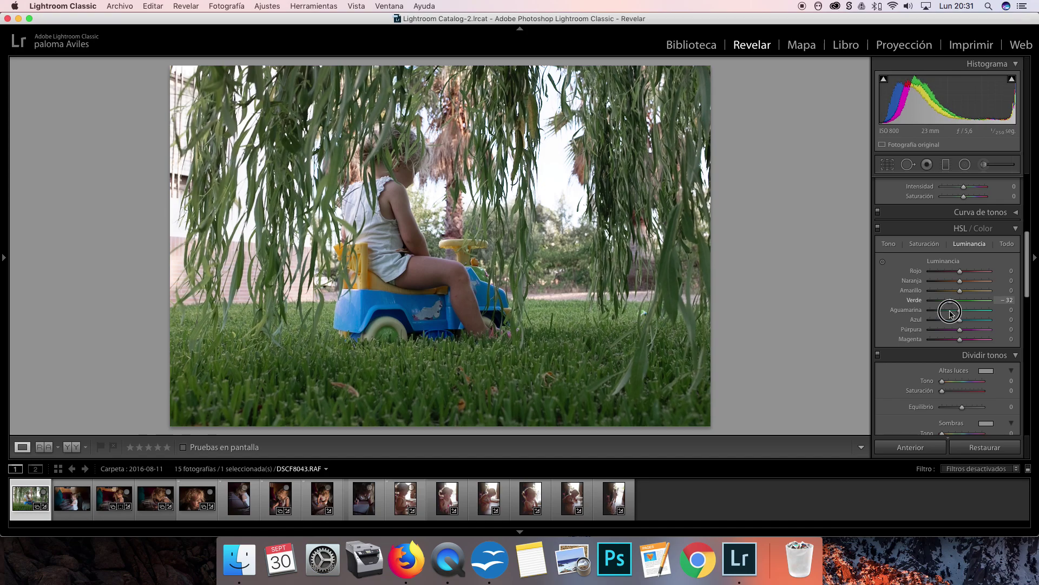
left_click_drag(951, 313, 948, 312)
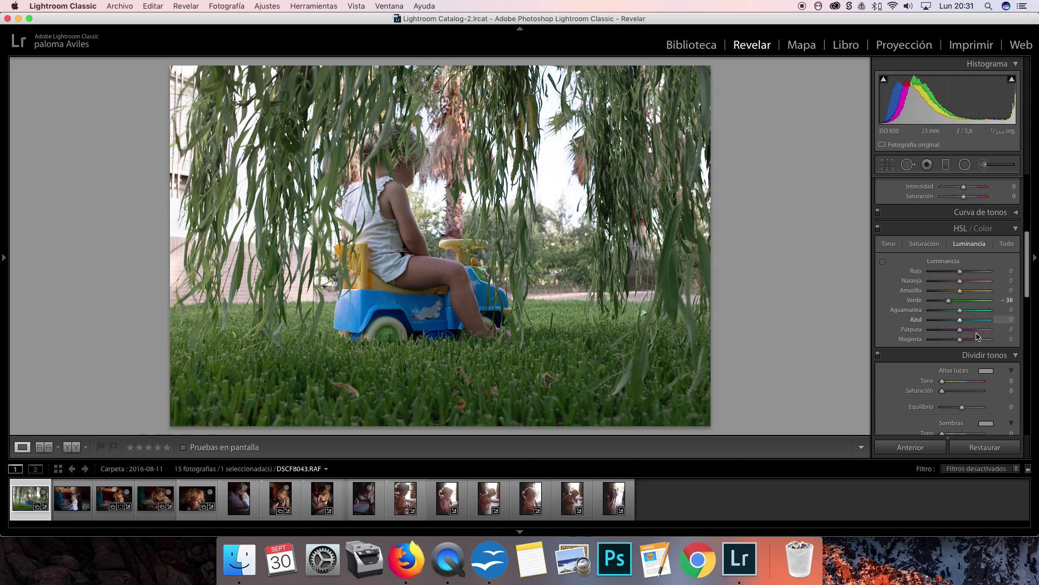
left_click(930, 244)
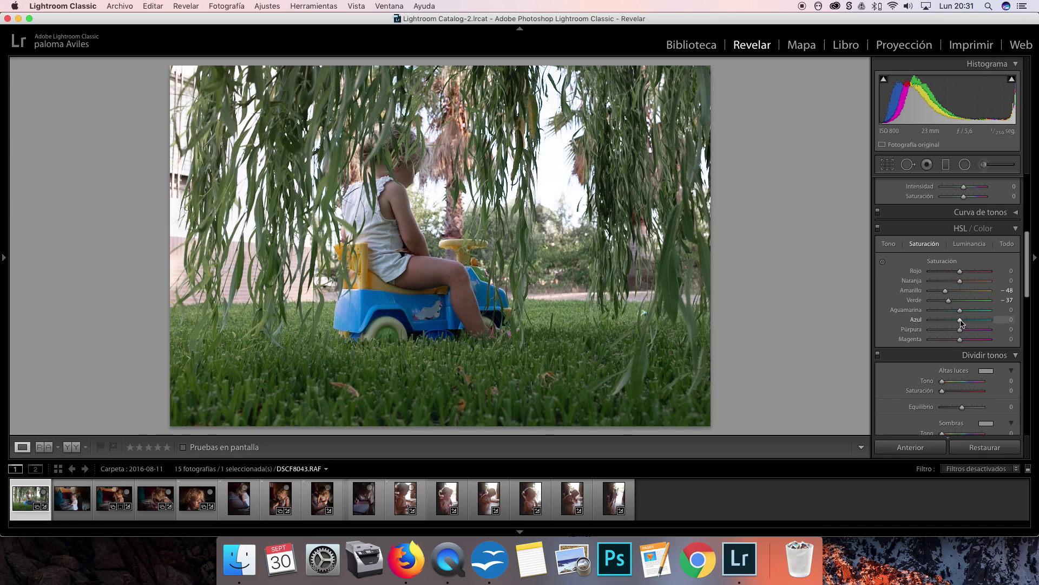
mouse_move(961, 323)
left_mouse_down()
mouse_move(935, 329)
mouse_move(972, 321)
mouse_move(946, 325)
left_mouse_up()
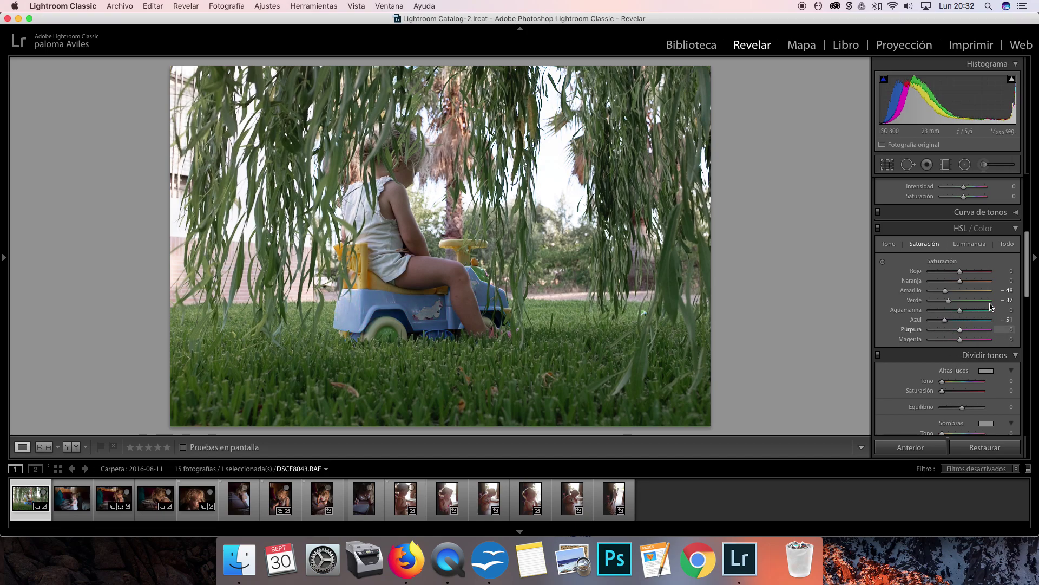
- Set luminance to Blue -72, Aqua +17 and Yellow +24
left_click(972, 244)
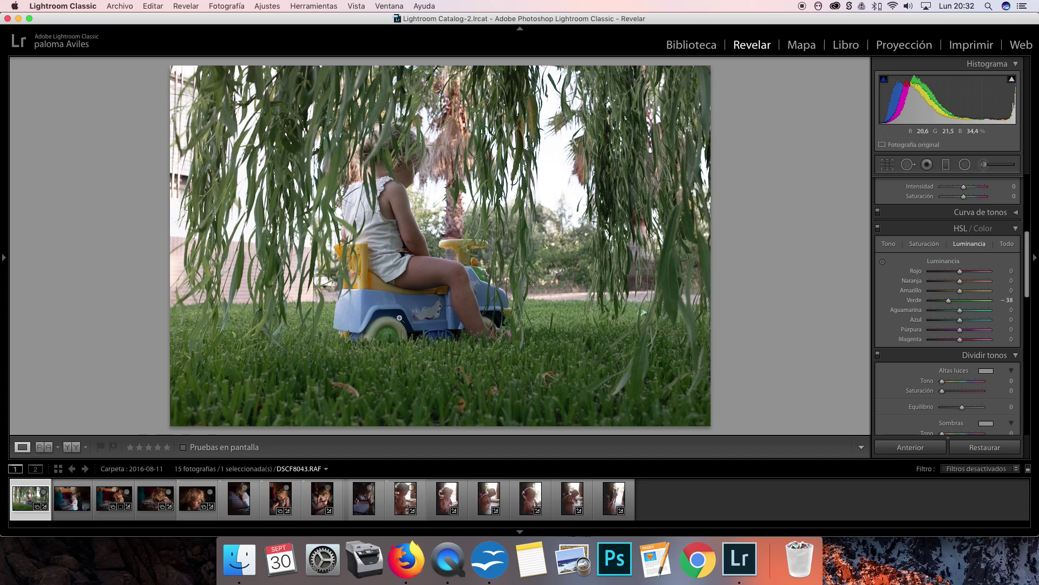
left_click_drag(960, 320, 938, 323)
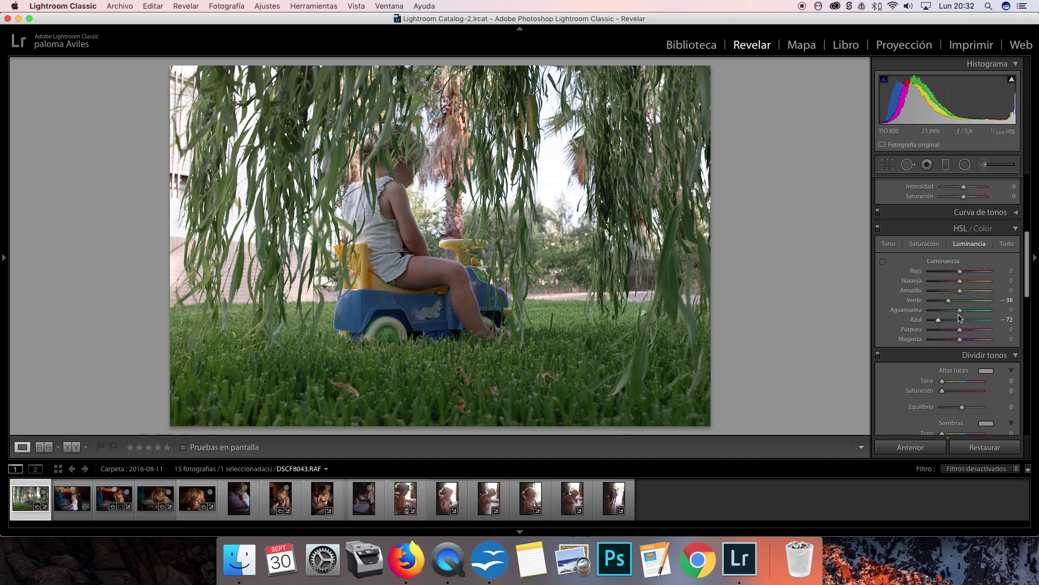
left_click_drag(959, 310, 955, 311)
left_click_drag(960, 293, 964, 292)
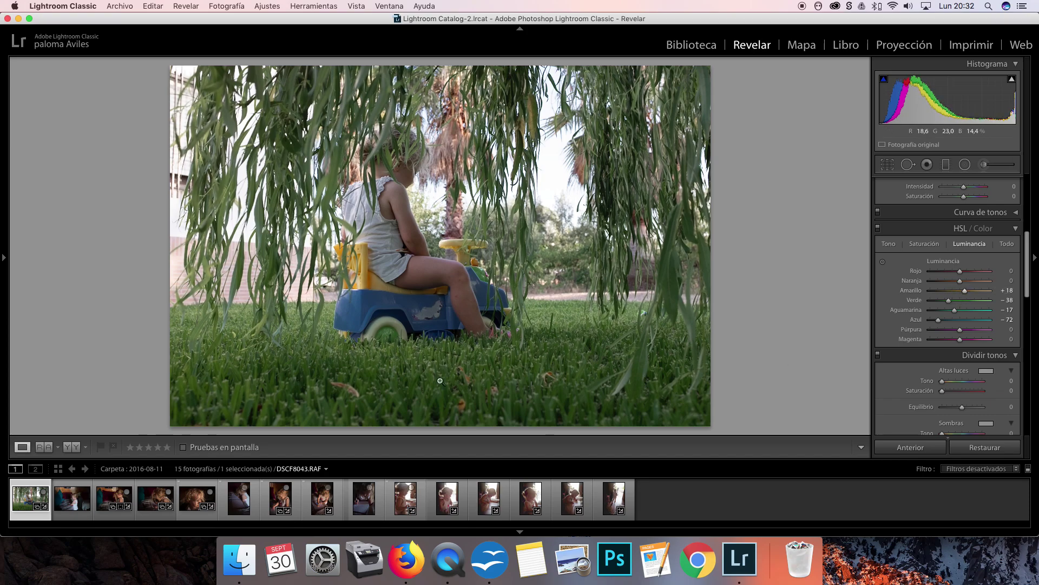
left_click_drag(964, 291, 967, 293)
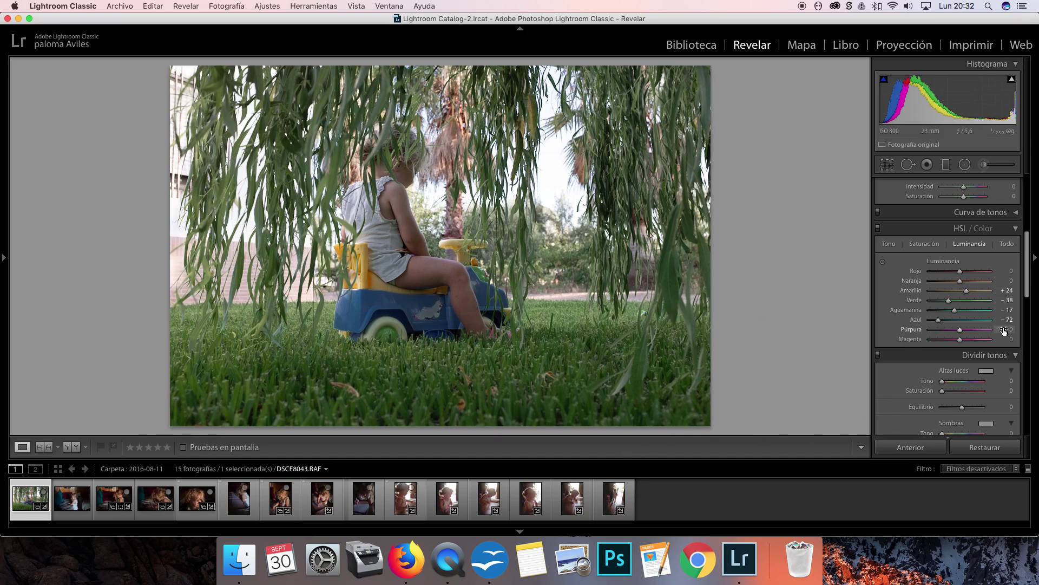
- Inspect the child's leg zoomed in, then return to the fit view
left_click(924, 244)
left_click(435, 270)
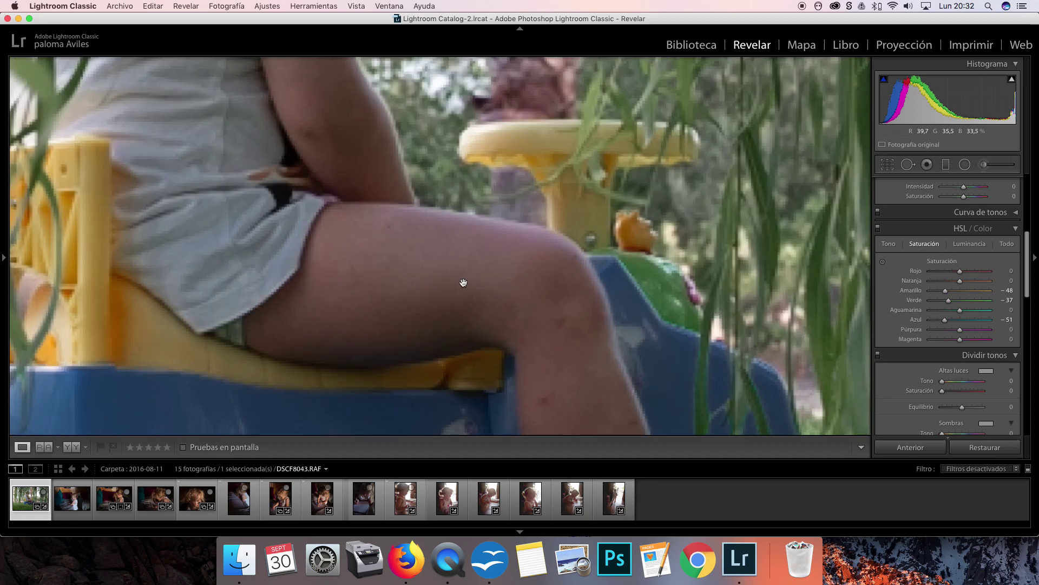
left_click_drag(464, 281, 529, 368)
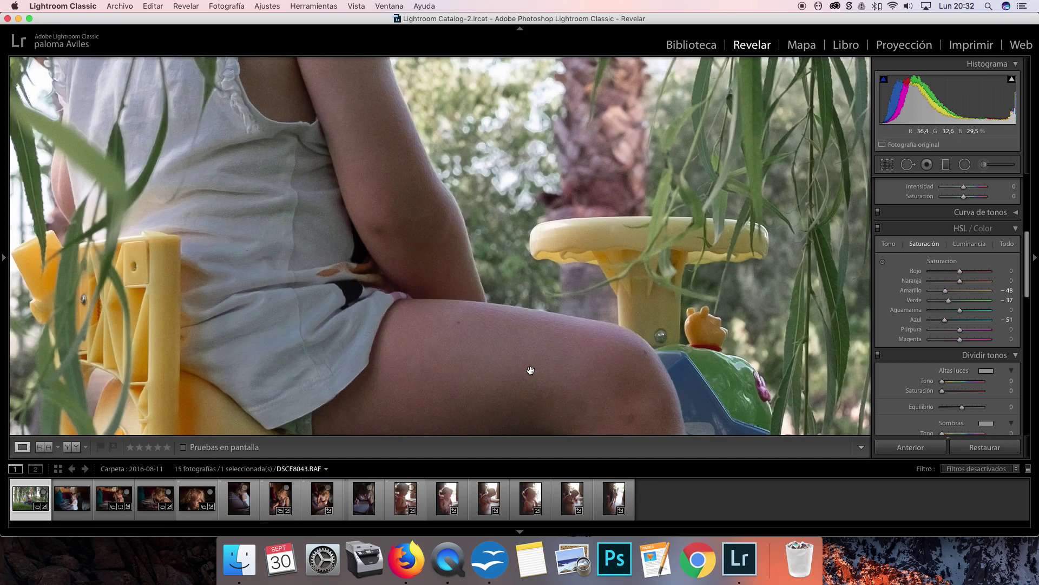
left_click(531, 370)
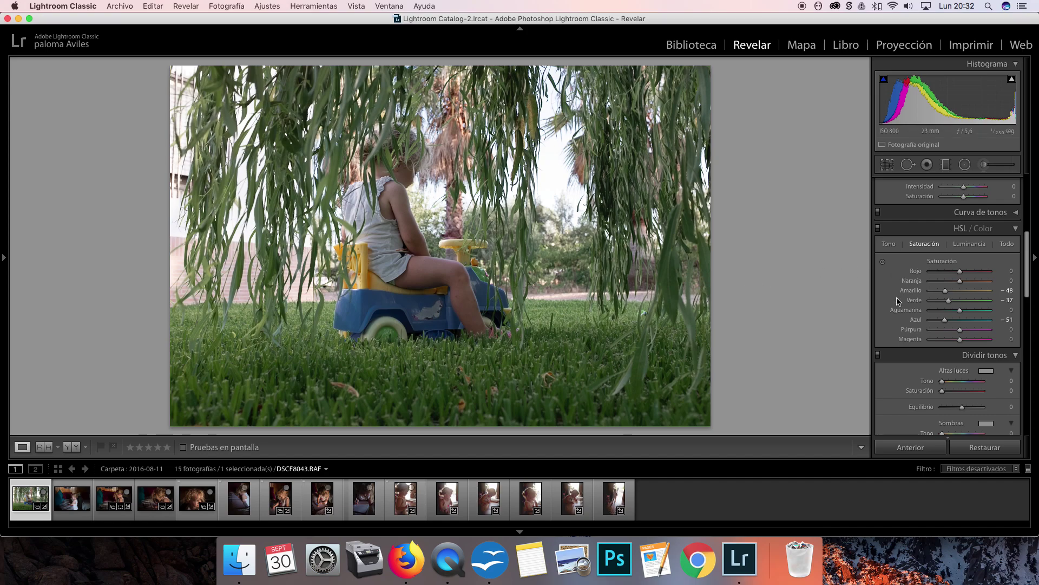
- Mute Orange saturation to -37 and raise Orange luminance slightly
left_click_drag(962, 282, 1002, 287)
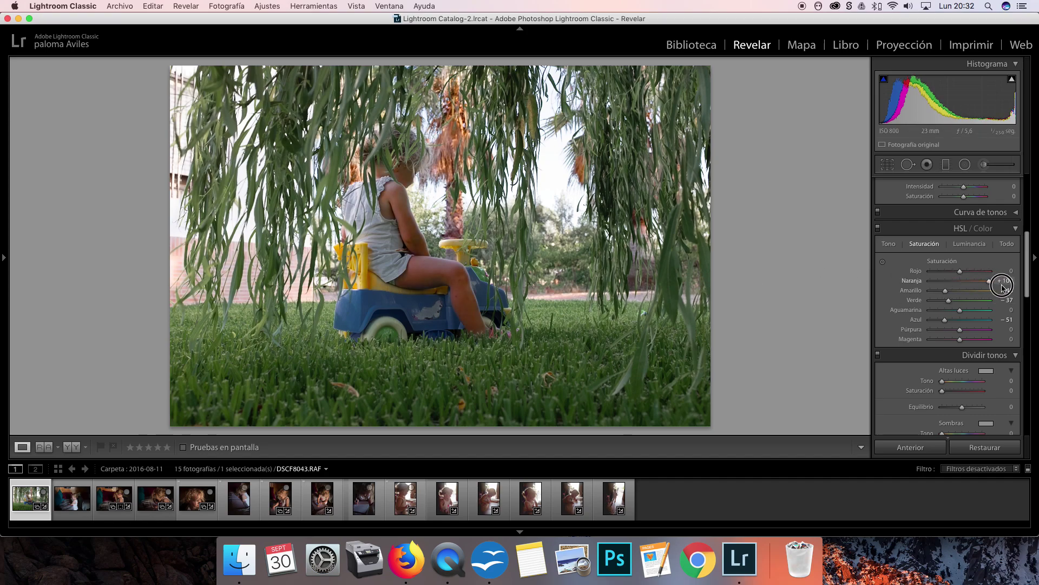
mouse_move(1002, 287)
left_mouse_down()
mouse_move(875, 284)
mouse_move(964, 287)
left_mouse_up()
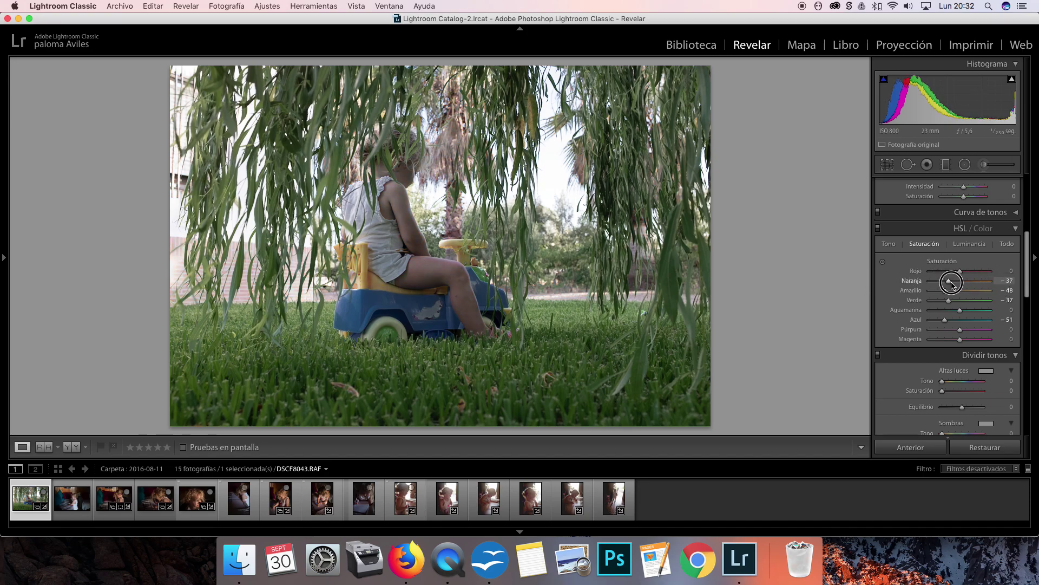
left_click_drag(964, 287, 967, 287)
left_click(969, 243)
left_click(961, 281)
left_click_drag(961, 283, 963, 283)
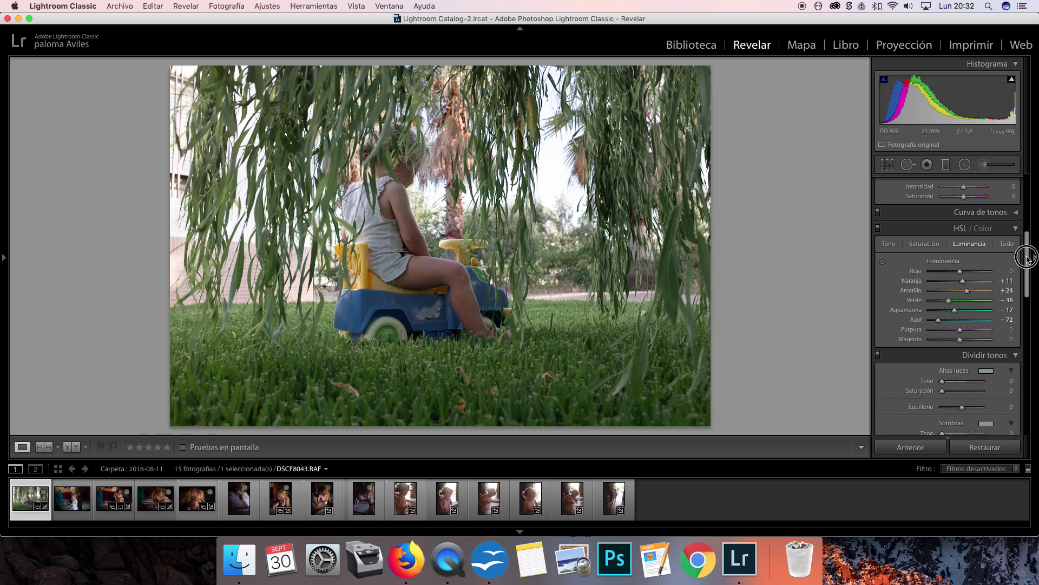
- Collapse Split Toning and Detail, then set the post-crop vignette Amount to -37
left_click(1014, 355)
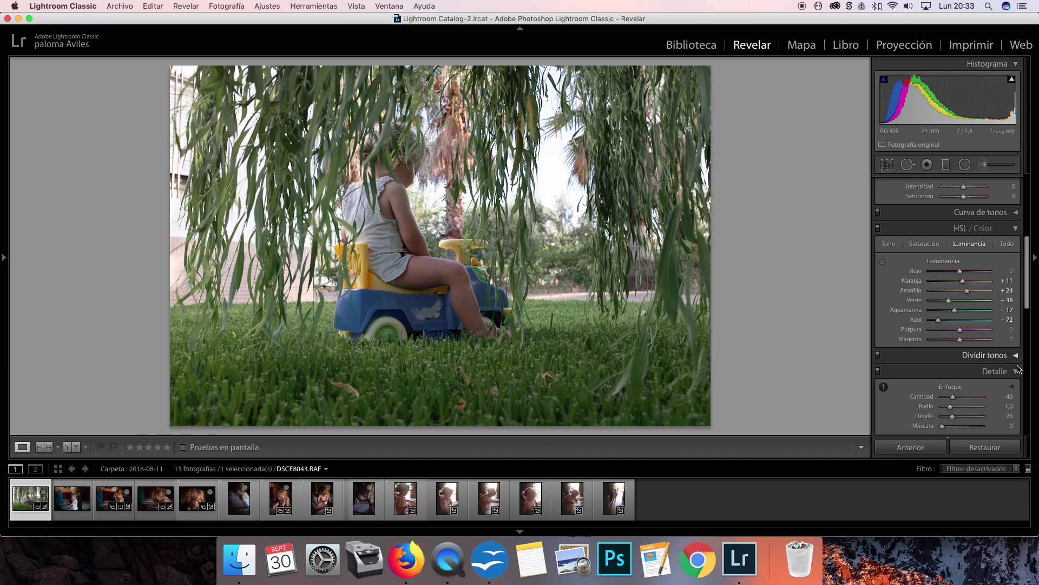
left_click(995, 371)
mouse_move(1030, 311)
left_mouse_down()
mouse_move(1032, 331)
mouse_move(997, 349)
mouse_move(1029, 391)
left_mouse_up()
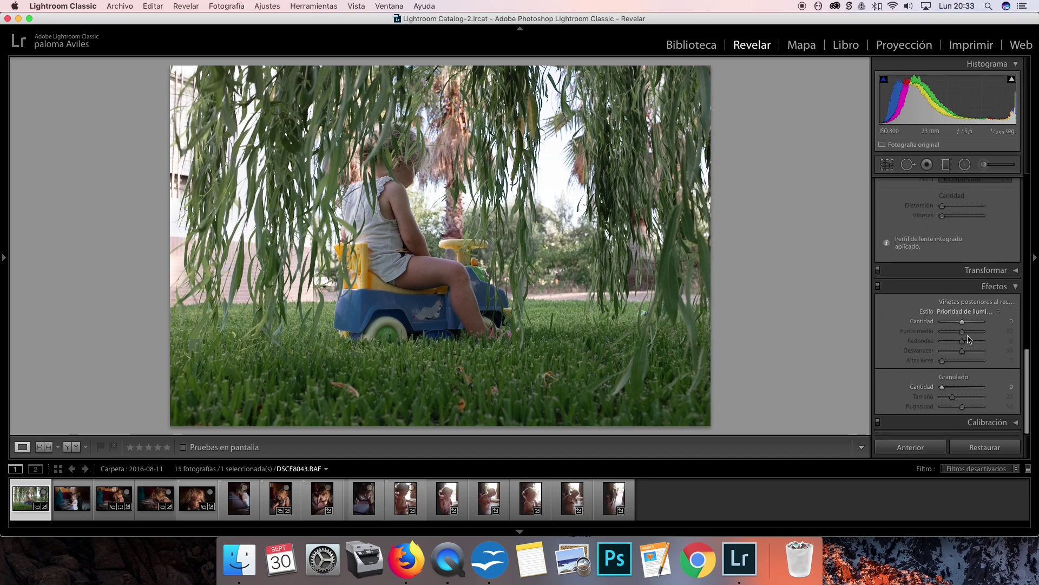
left_click_drag(964, 323, 961, 323)
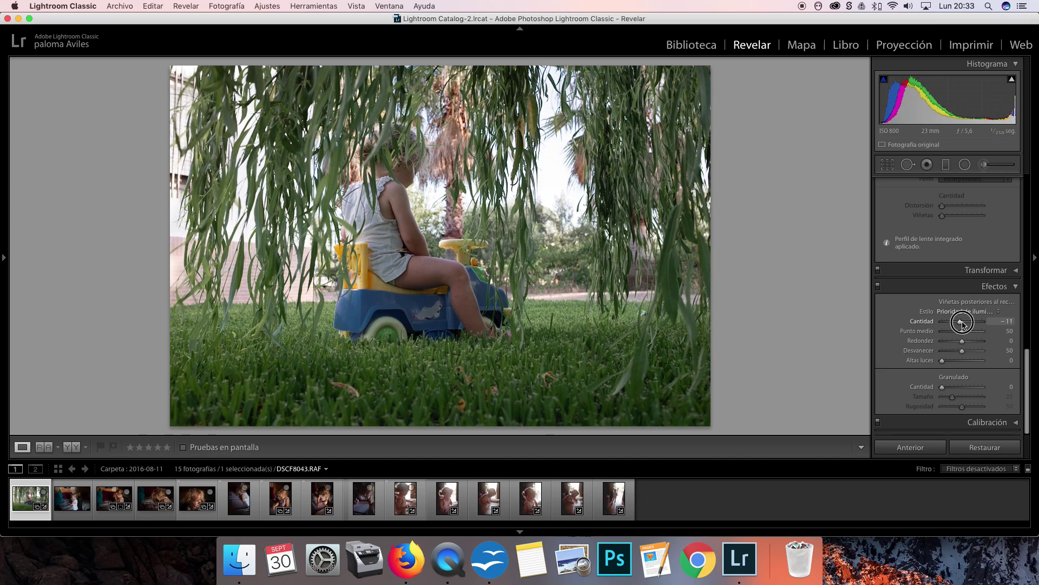
mouse_move(961, 323)
left_mouse_down()
mouse_move(1001, 324)
mouse_move(956, 328)
left_mouse_up()
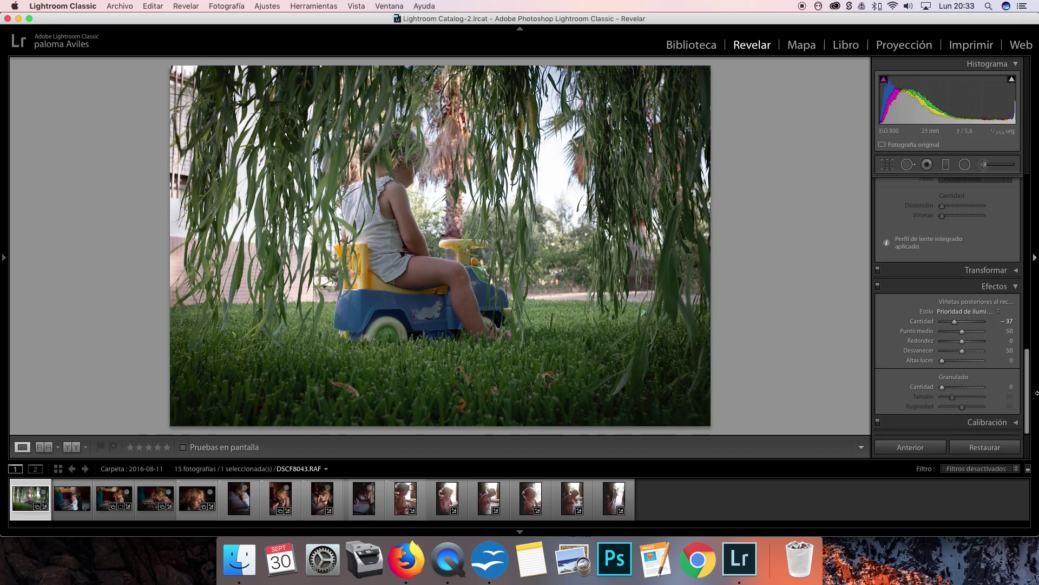
left_click_drag(1026, 391, 1026, 218)
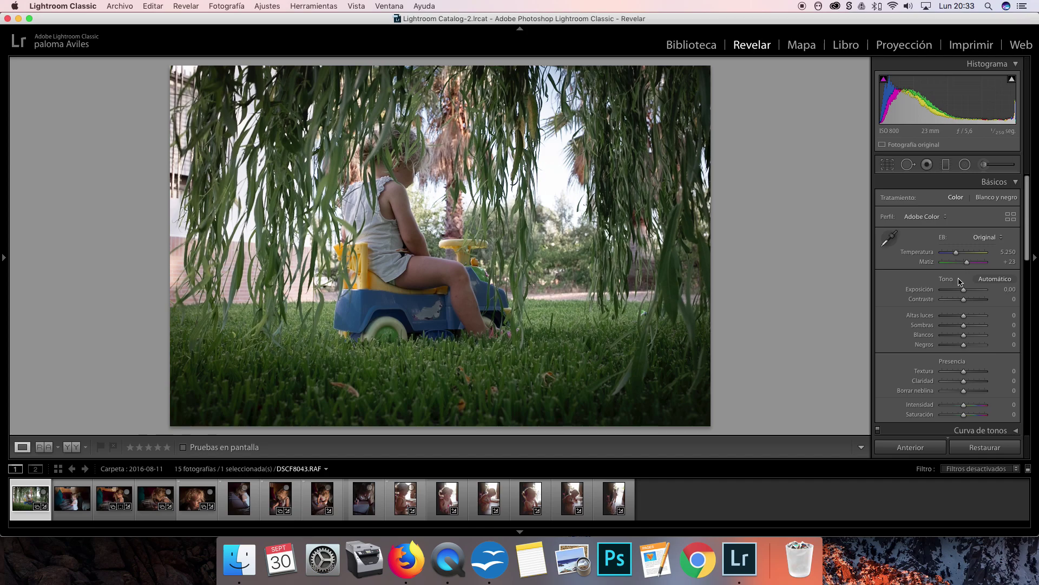
- Set exposure -0.15, contrast +9, highlights -9, then show Before/After side by side
mouse_move(964, 291)
left_mouse_down()
mouse_move(952, 300)
mouse_move(966, 301)
mouse_move(962, 316)
left_mouse_up()
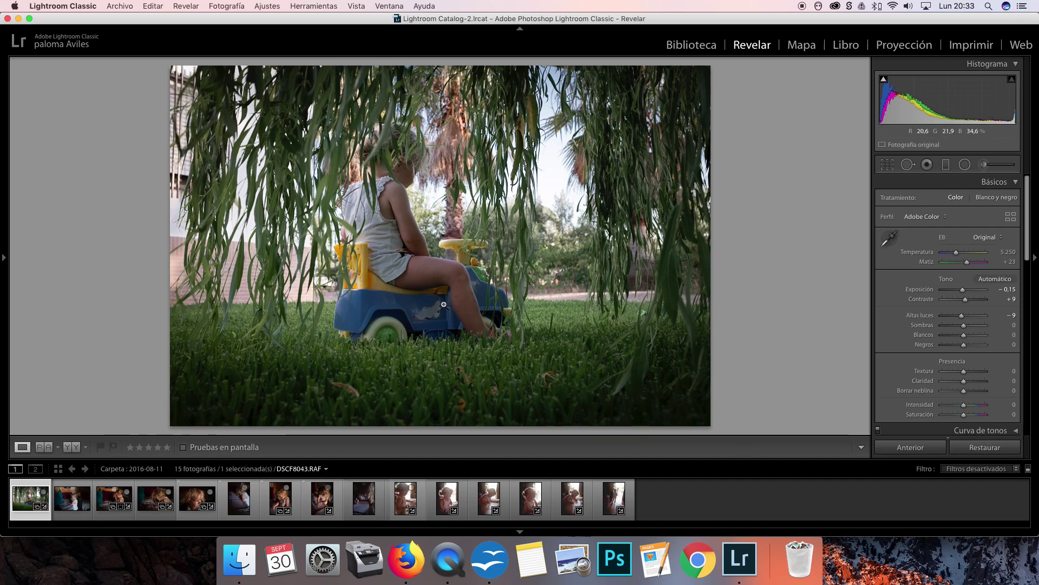
left_click(74, 449)
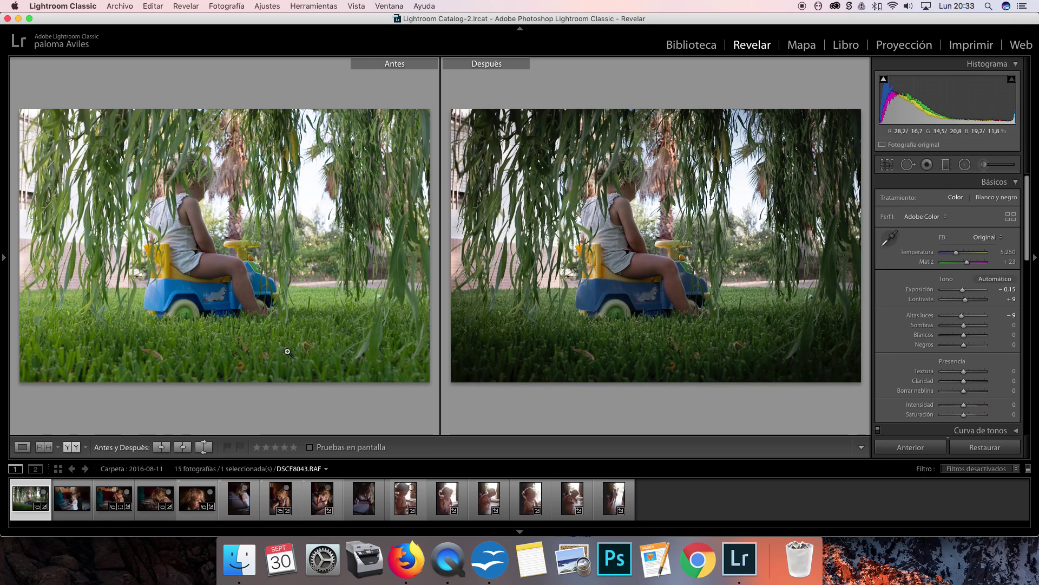
- Return to Loupe view, reset the edits, then undo the reset
left_click(22, 446)
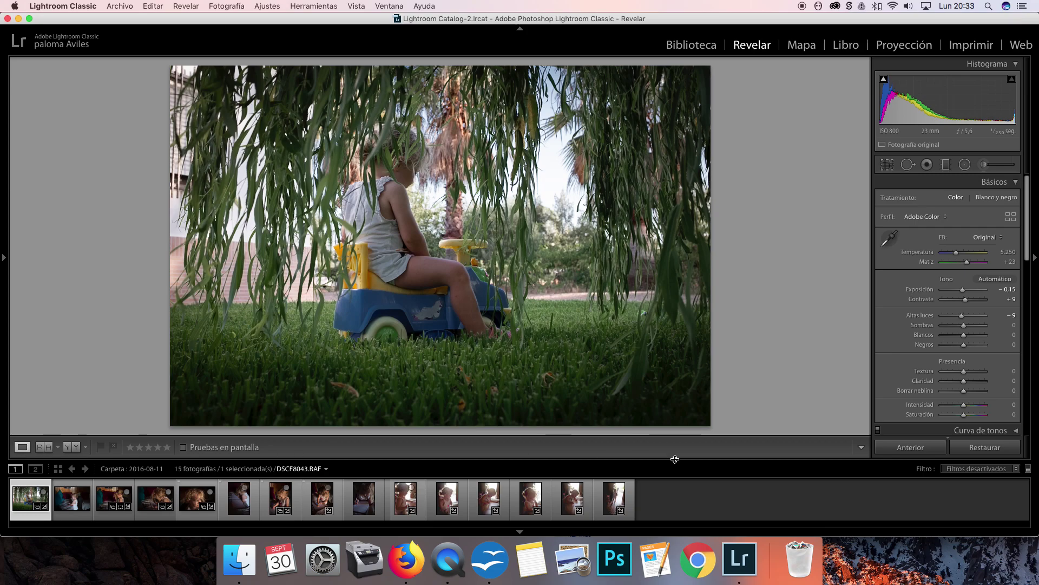
left_click(999, 449)
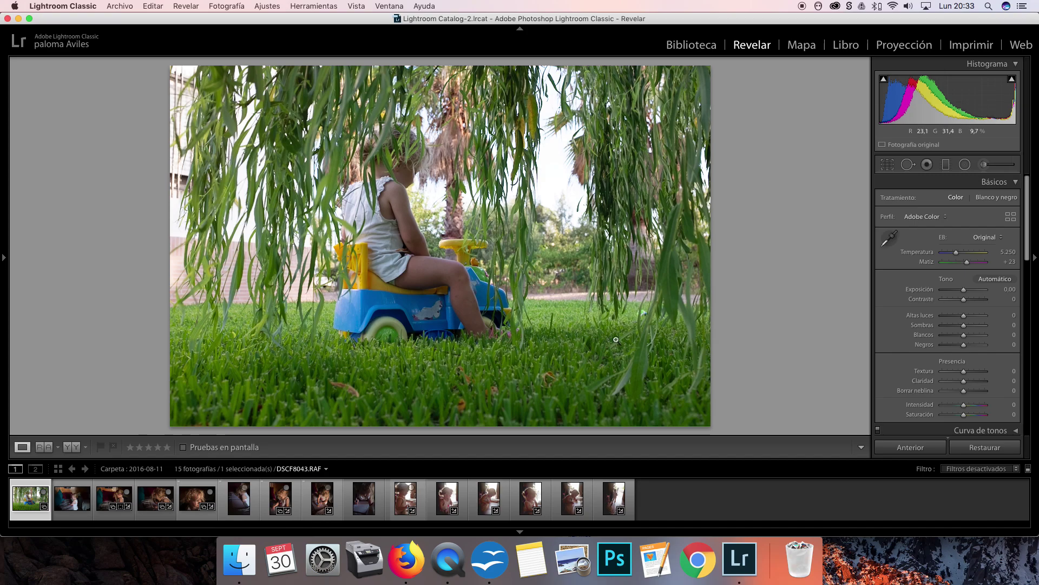
key("super+z")
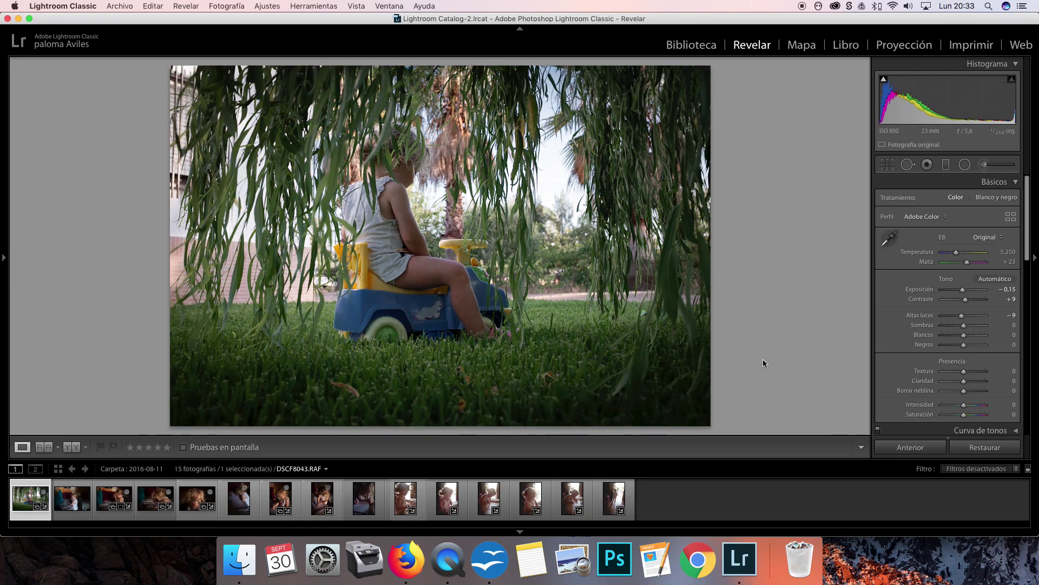
left_click_drag(1029, 225, 1034, 301)
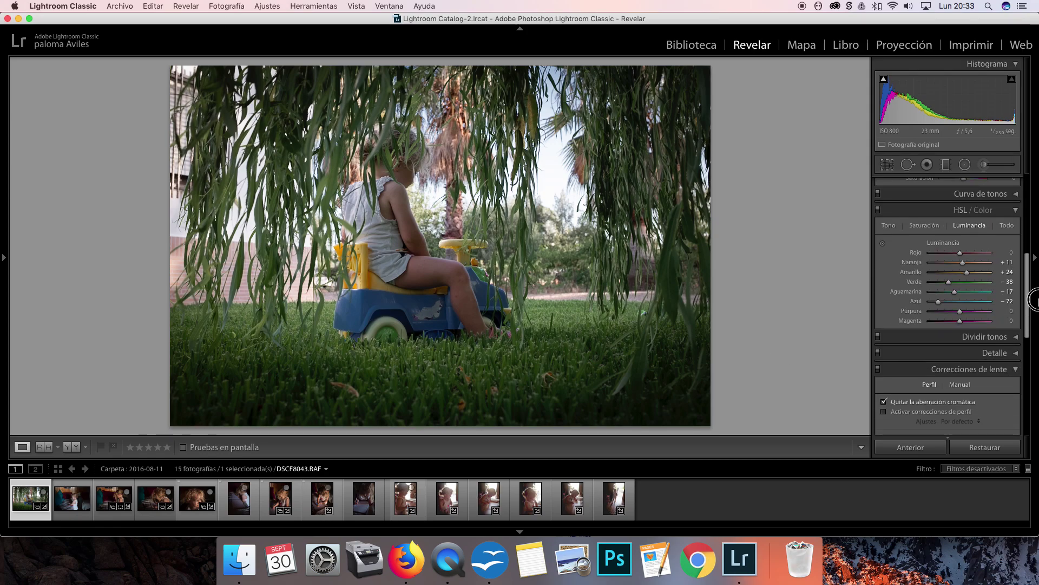
- Review the HSL All, Luminance, Saturation and Hue tabs
left_click(1008, 226)
left_click(978, 226)
left_click(926, 226)
left_click(888, 226)
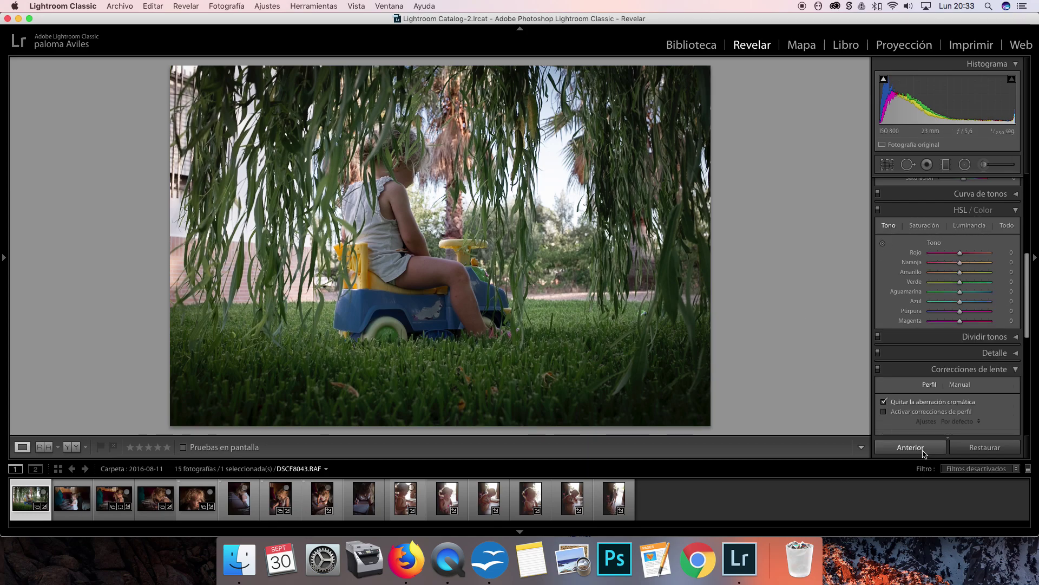
- Reset and undo twice more to compare the edit with the original
left_click(974, 448)
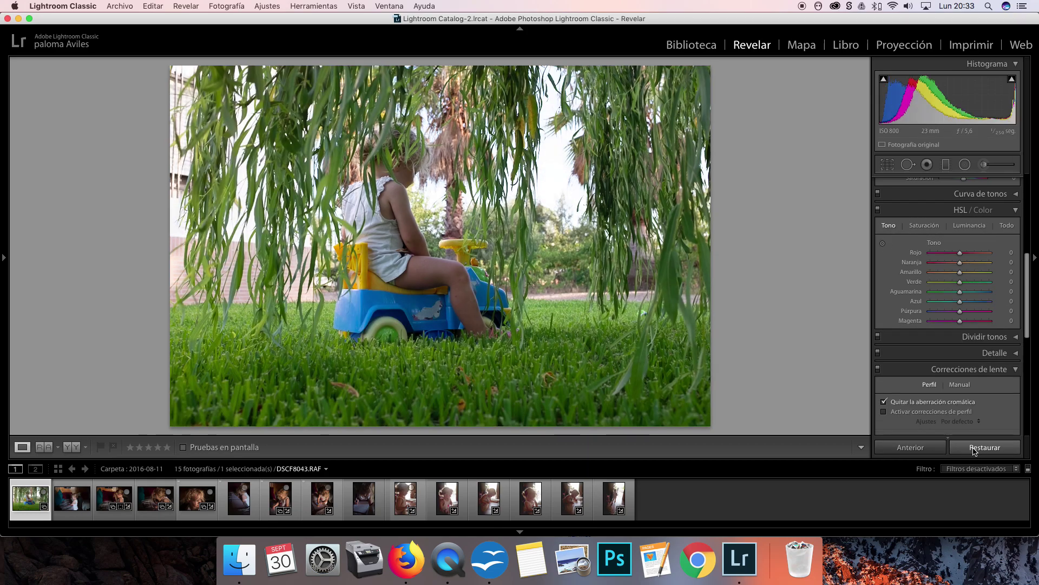
key("super+z")
left_click(981, 447)
key("super+z")
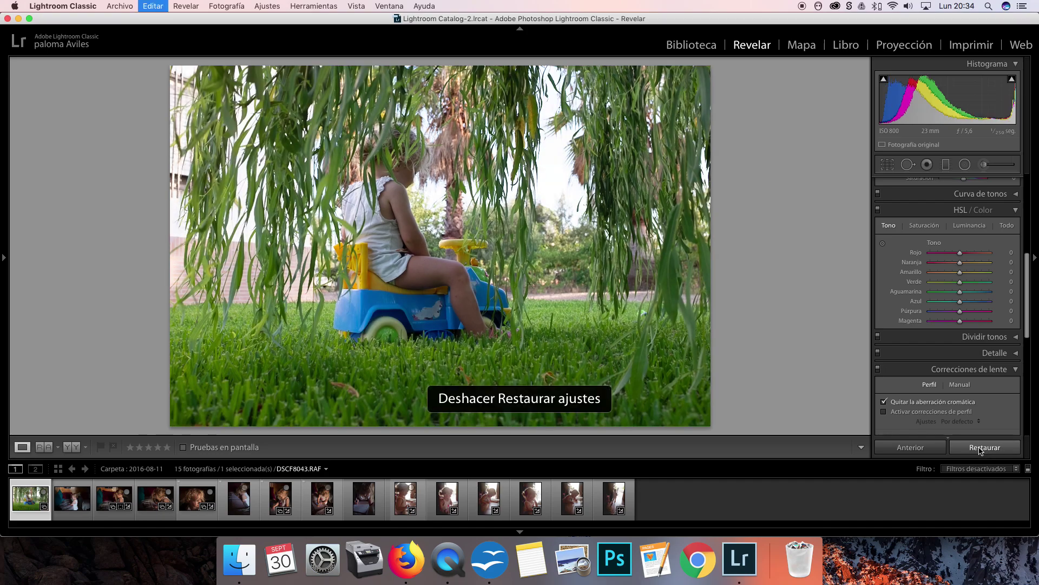